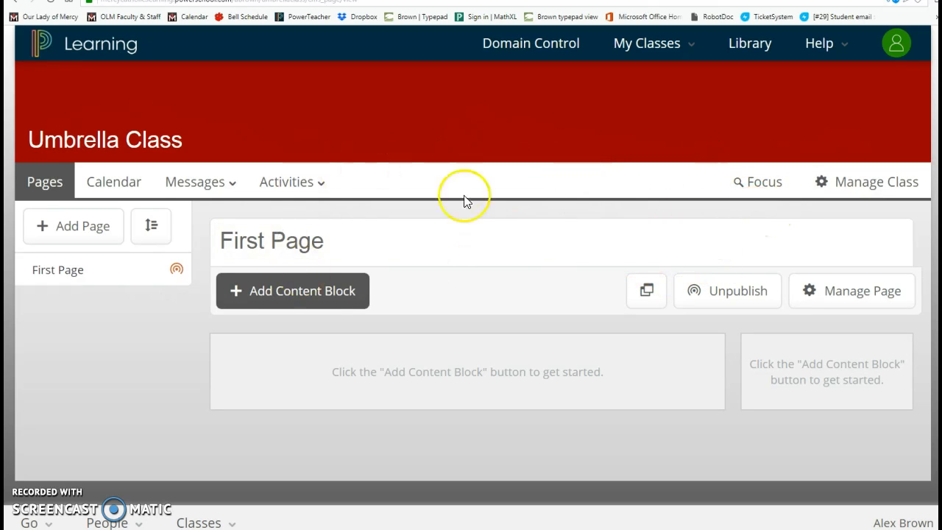
Enable sections from the Umbrella Class roster and add a third section.
left_click(851, 189)
left_click(869, 248)
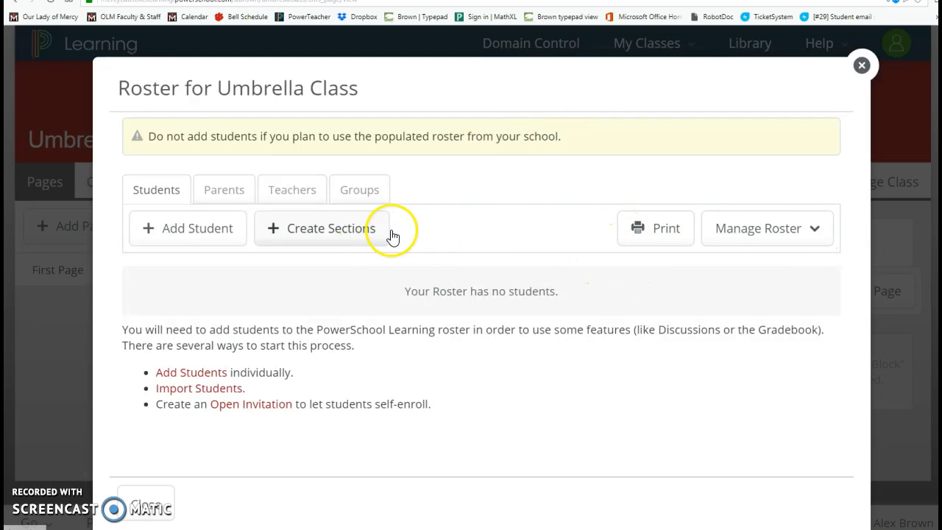
left_click(336, 235)
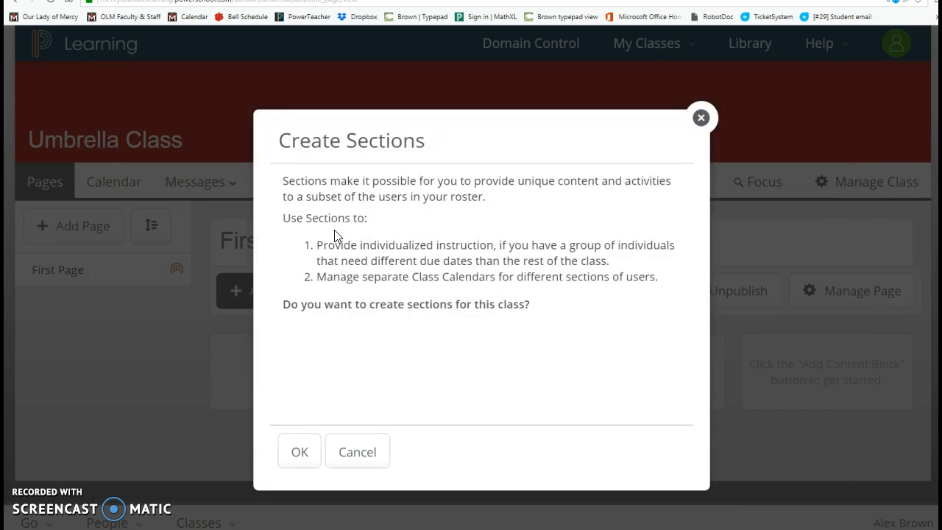
left_click(300, 447)
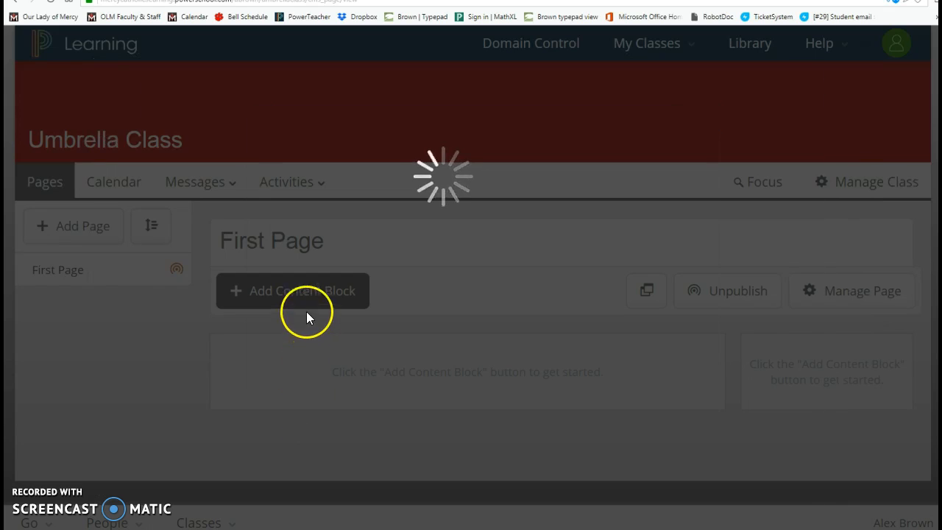
left_click(254, 177)
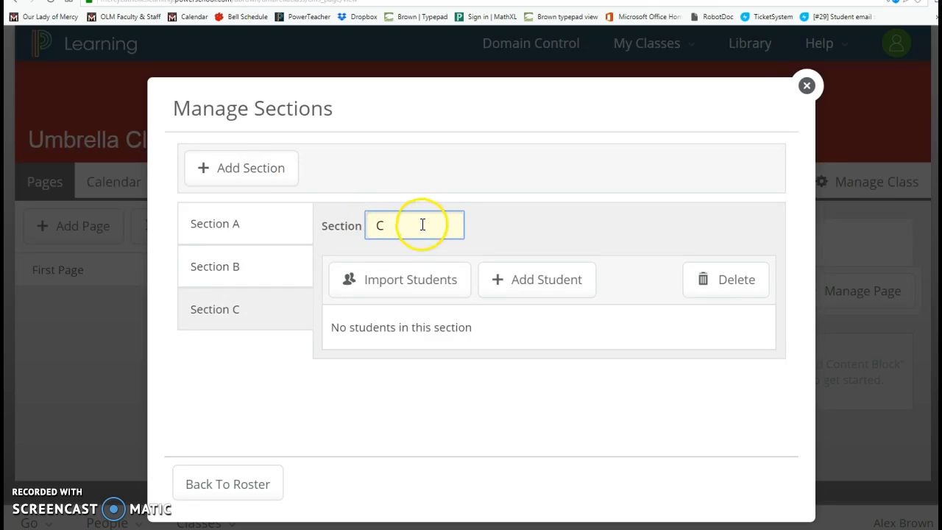
Rename the newly added Section C as "Period 5".
left_click_drag(422, 223, 355, 226)
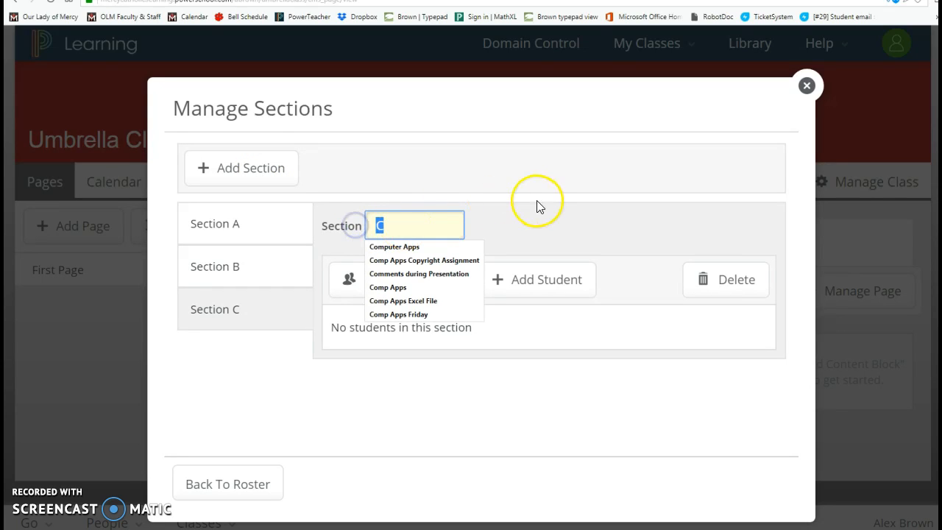
type("Period")
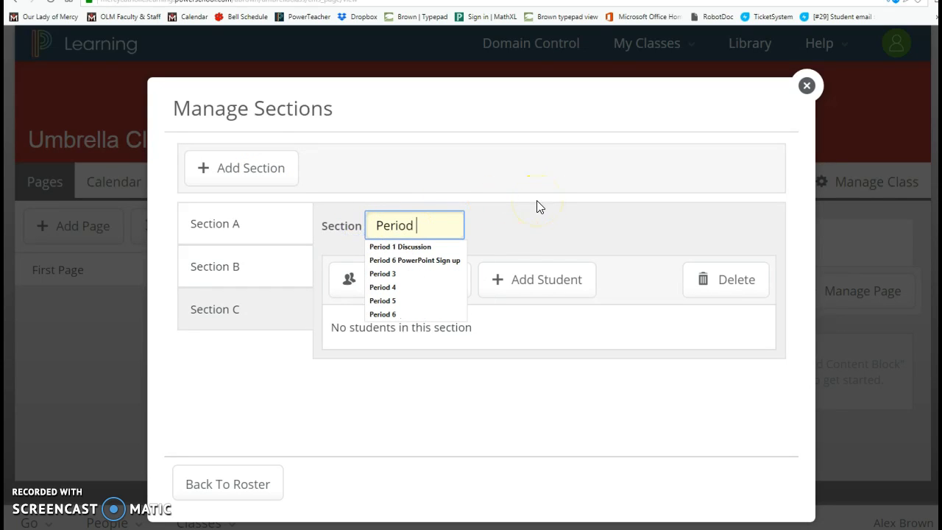
type(" 5")
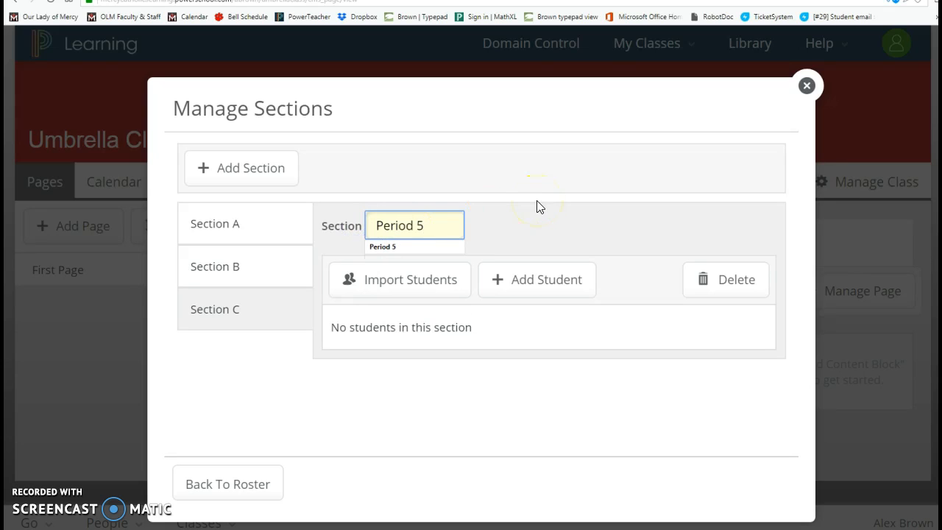
key("Return")
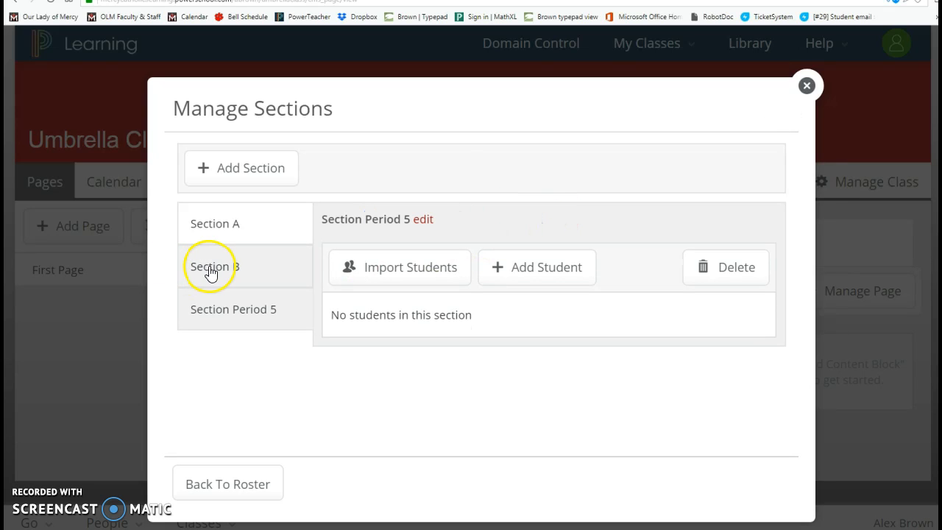
Rename Section B as "Period 3".
left_click(210, 269)
left_click(417, 224)
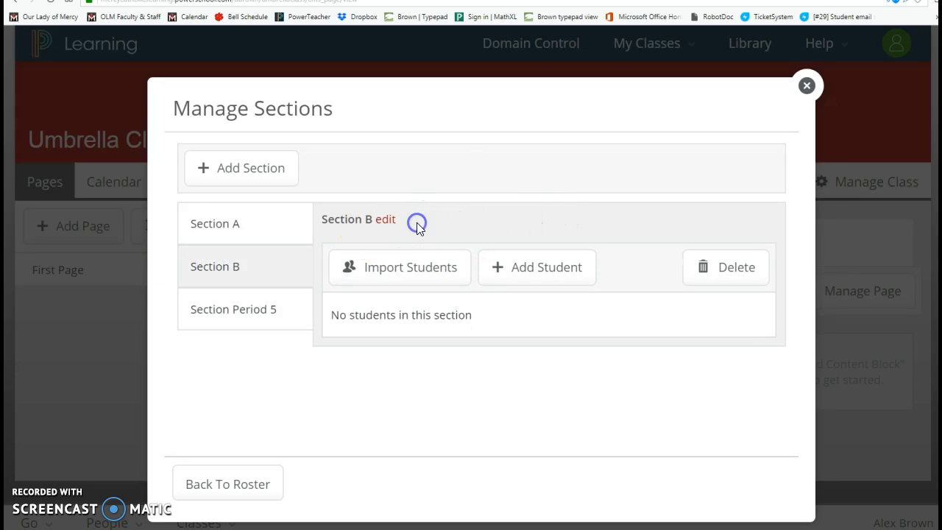
left_click(387, 219)
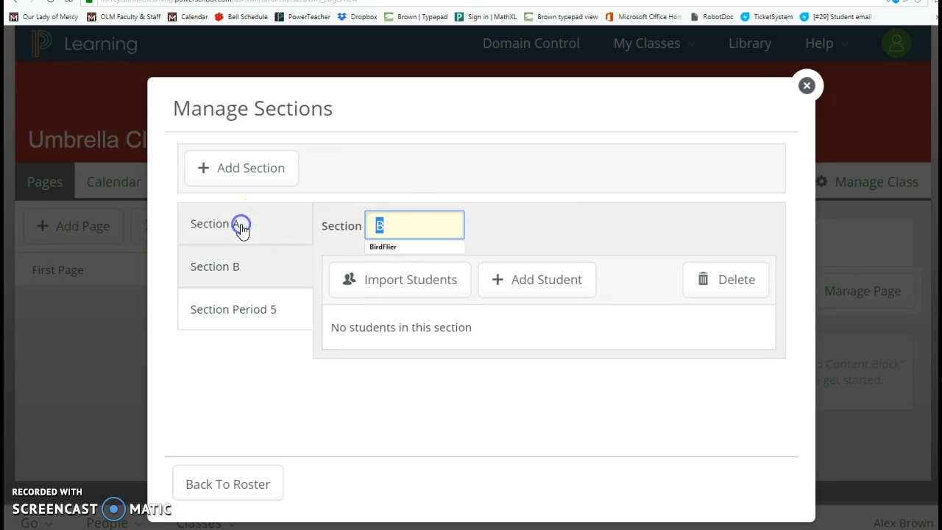
type("Perio")
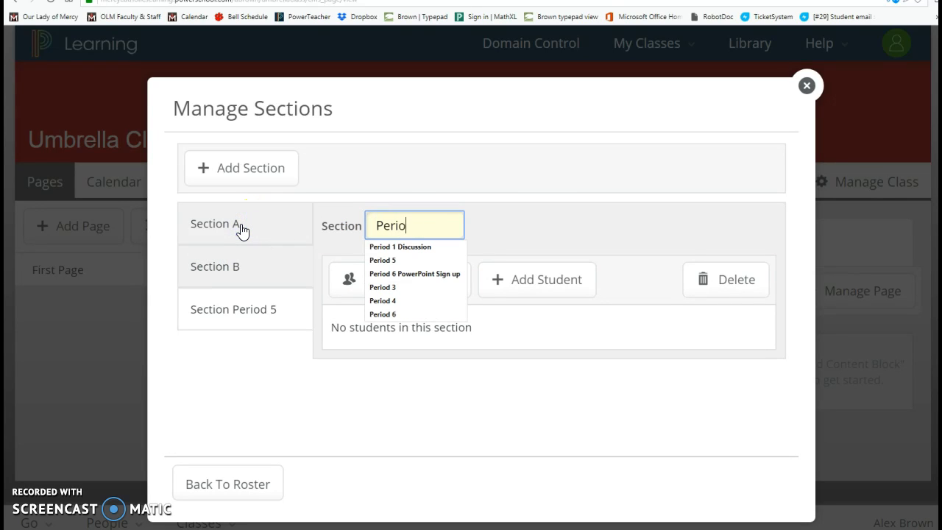
type("d 3")
key("Return")
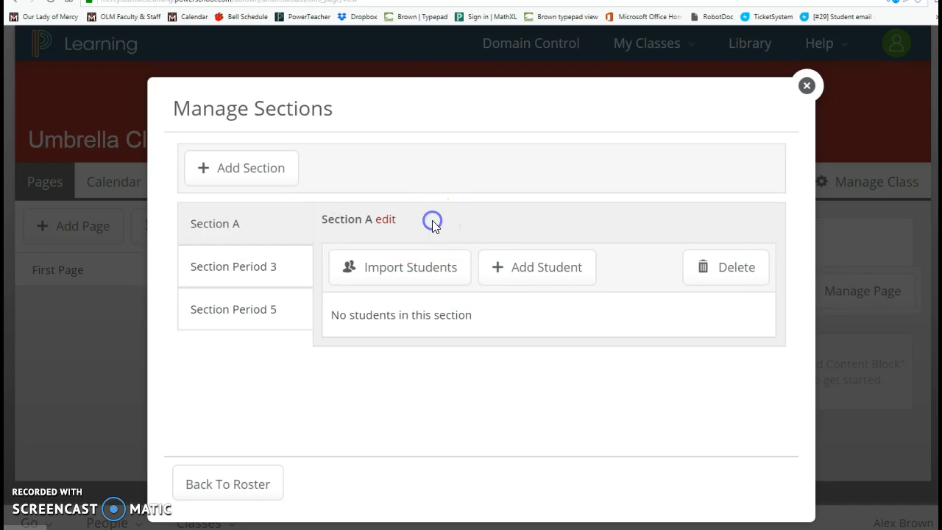
Rename Section A as "Period 1".
left_click(384, 219)
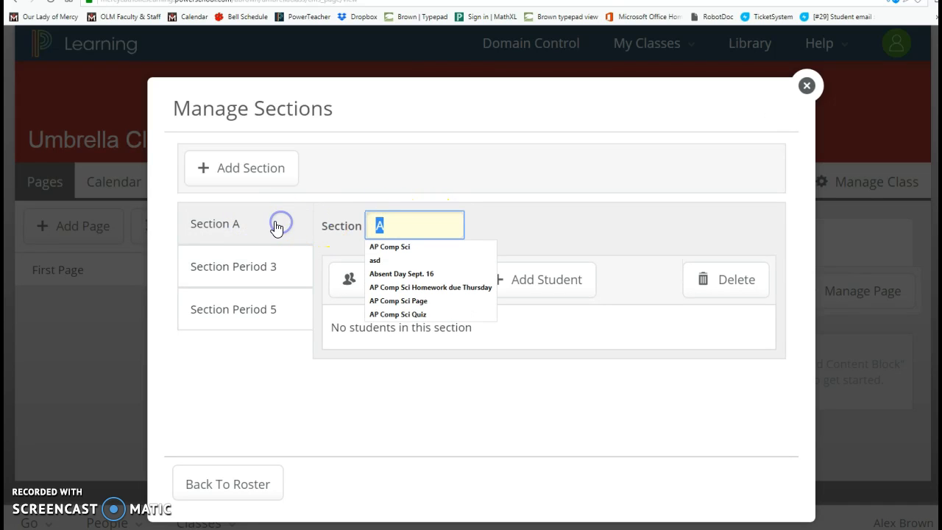
type("Period 1")
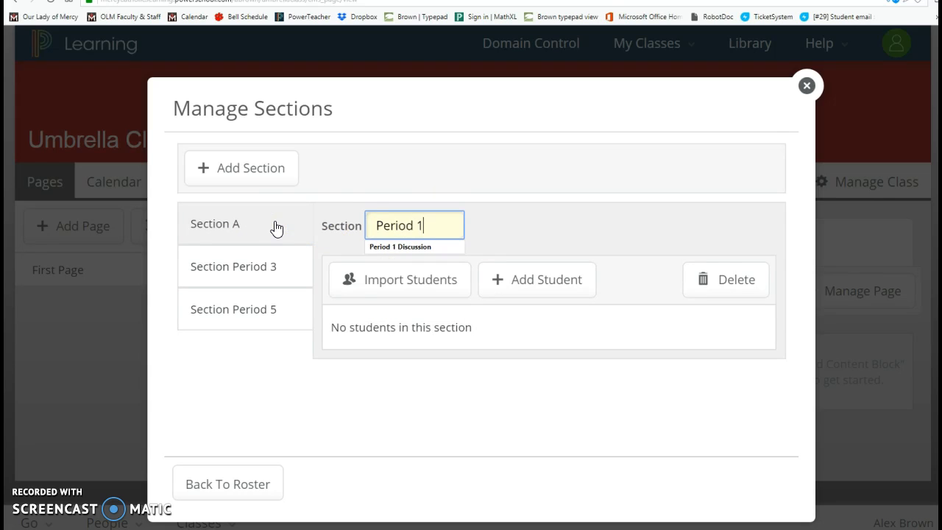
left_click(566, 227)
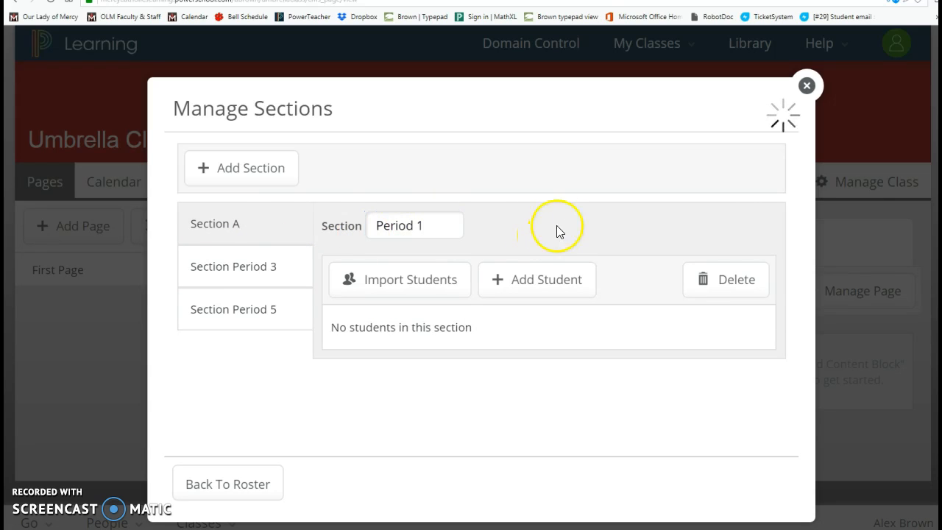
Start a student import into the Period 1 section and search only the teacher's own classes for "Computer".
left_click(395, 276)
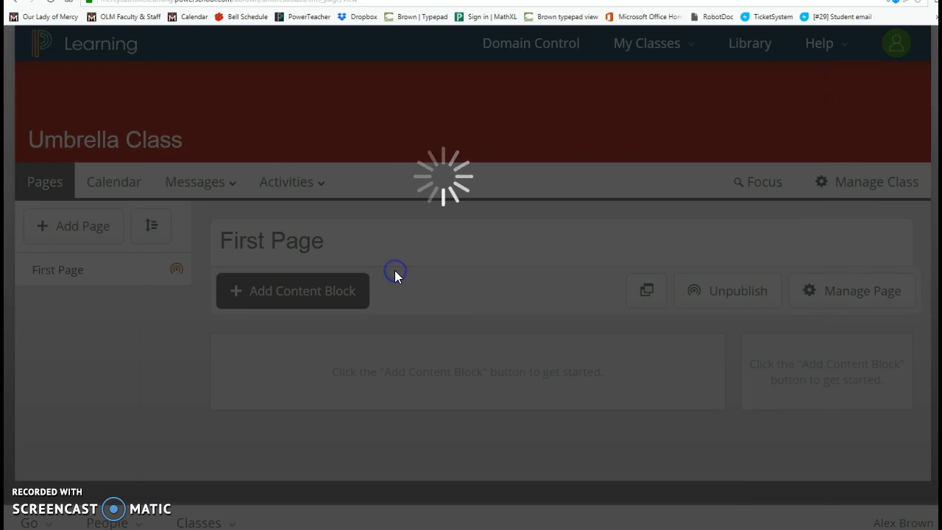
left_click(167, 271)
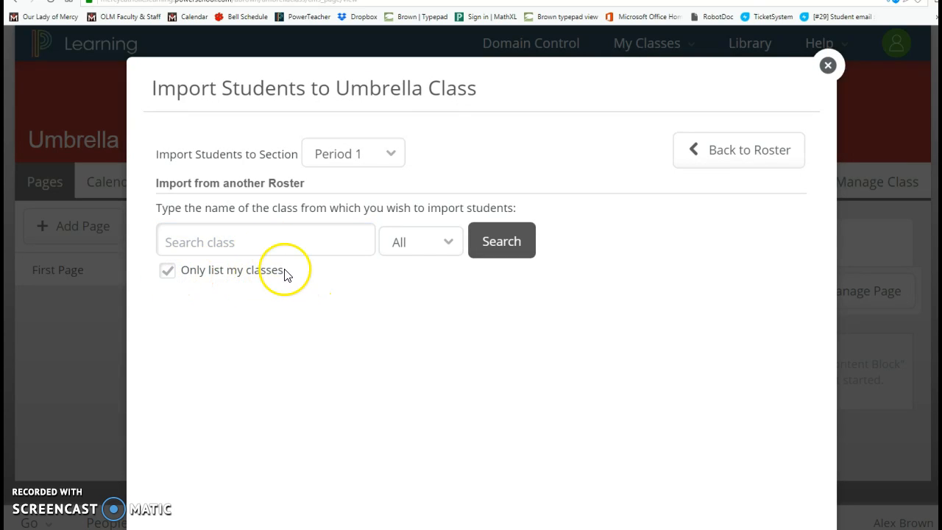
left_click(279, 241)
type("Computer")
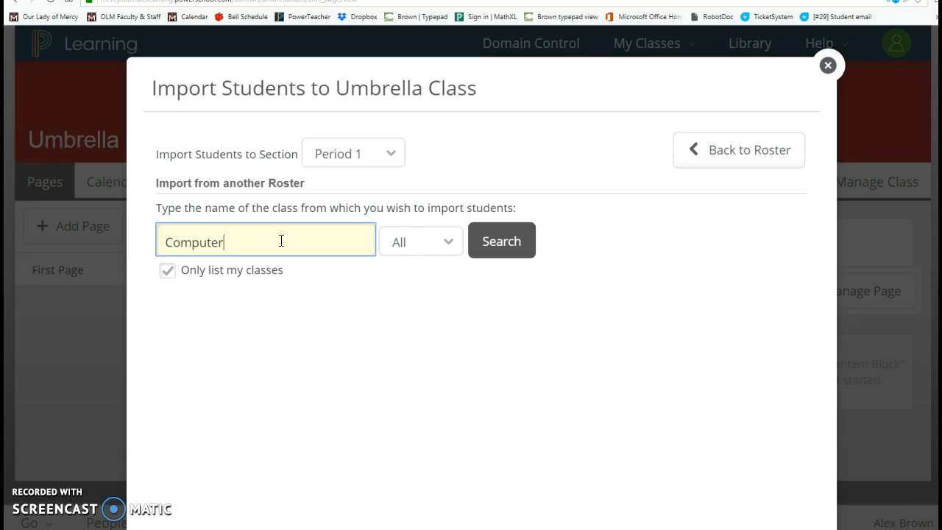
key("Return")
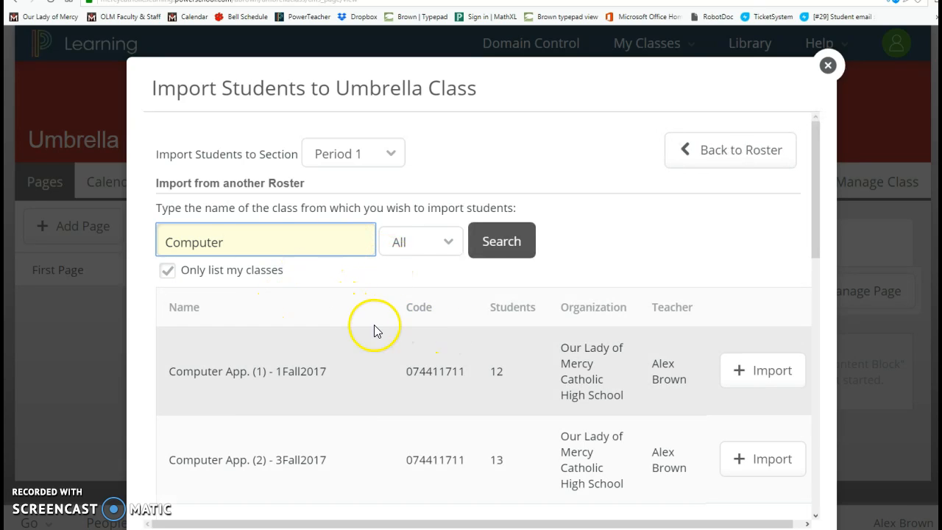
Choose the Computer App. (4) - 3 class as the import source and link its roster to Section Period 1.
scroll(627, 309, "down", 3)
scroll(627, 309, "down", 6)
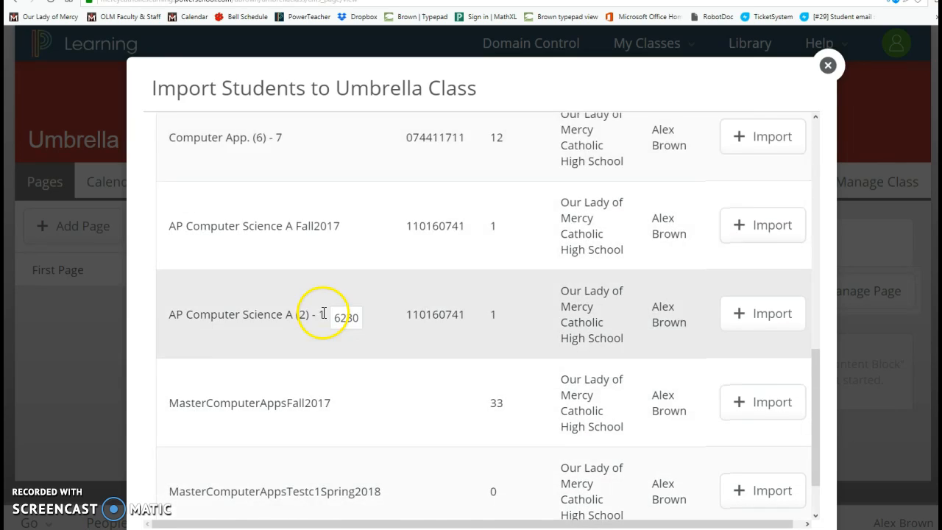
scroll(263, 316, "up", 5)
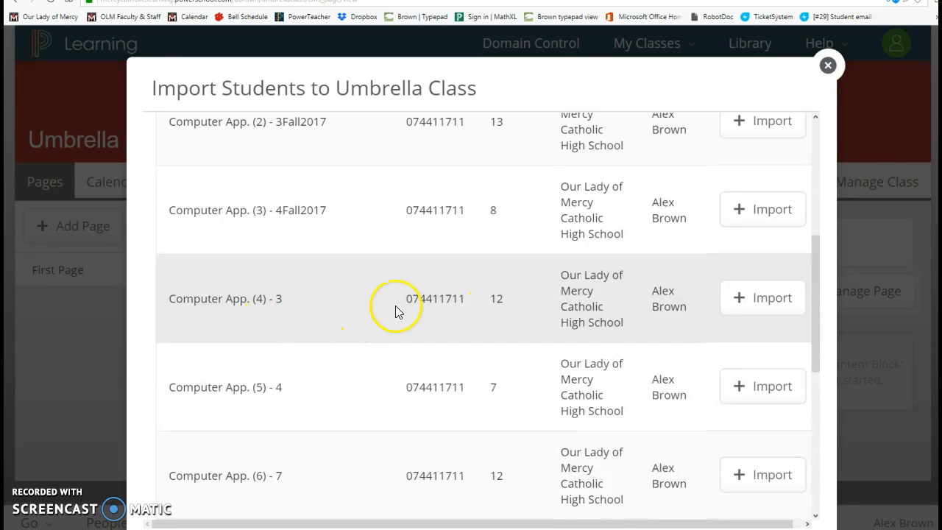
scroll(331, 310, "up", 2)
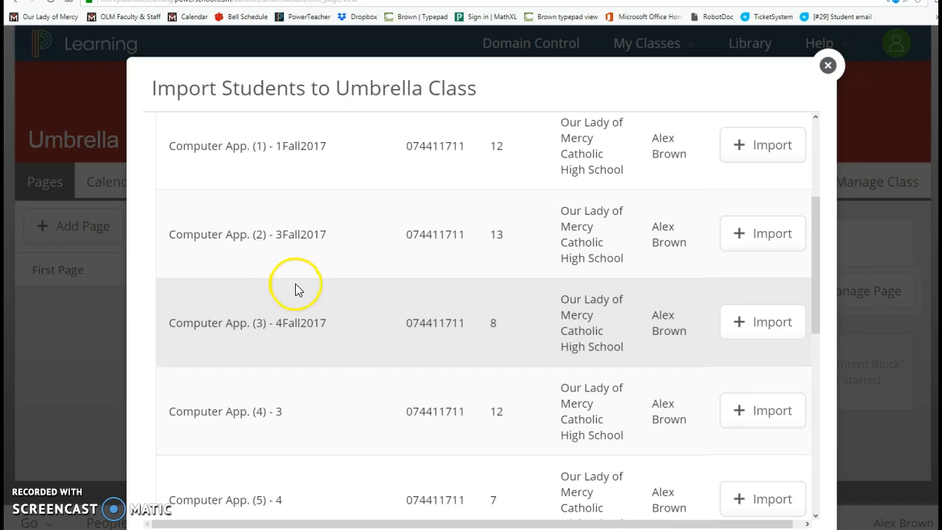
scroll(310, 324, "down", 3)
scroll(332, 288, "down", 2)
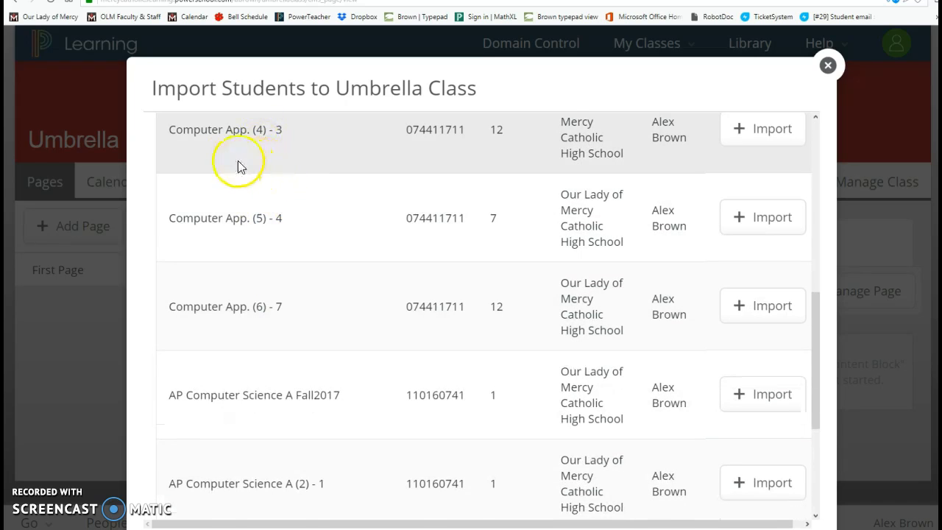
scroll(250, 171, "up", 6)
scroll(258, 265, "down", 3)
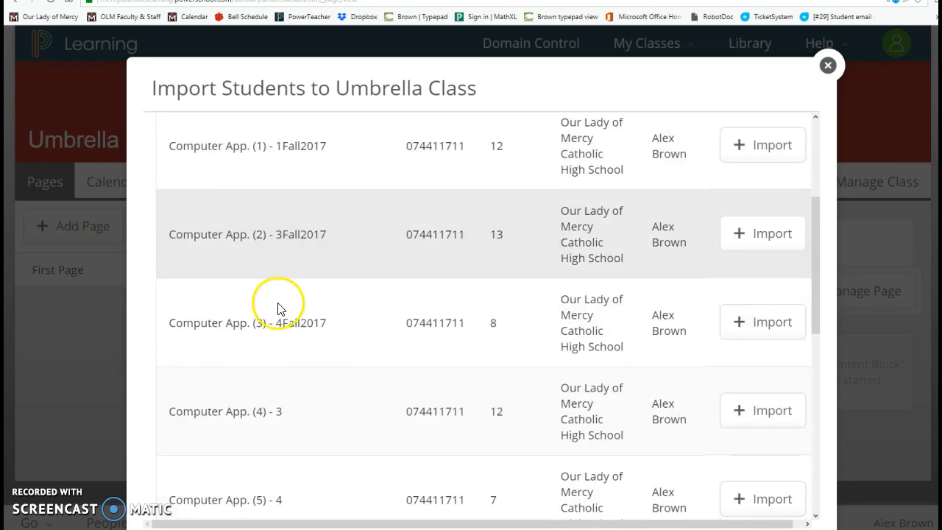
scroll(279, 309, "down", 1)
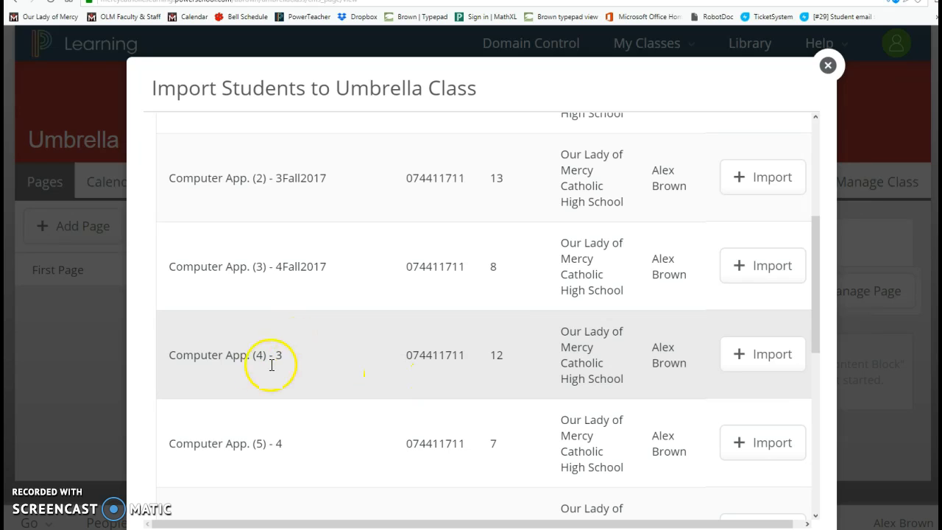
left_click(749, 357)
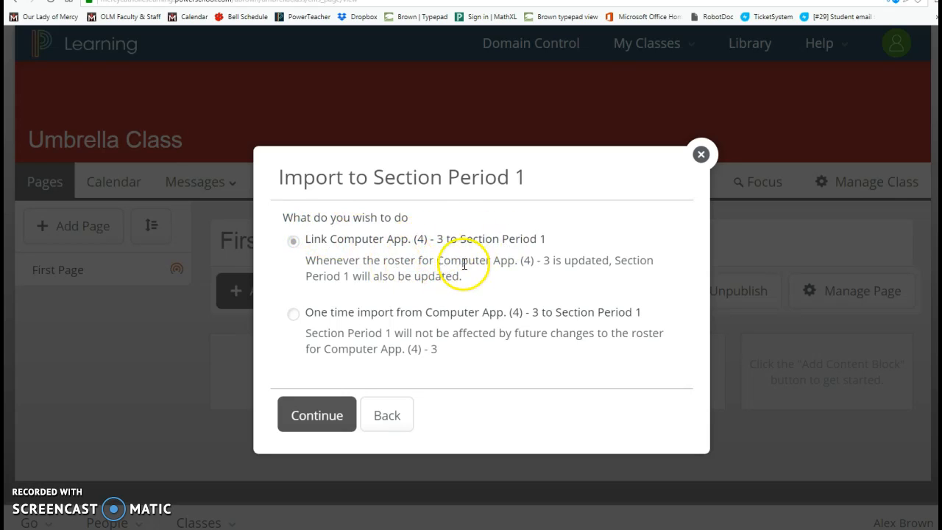
left_click(317, 420)
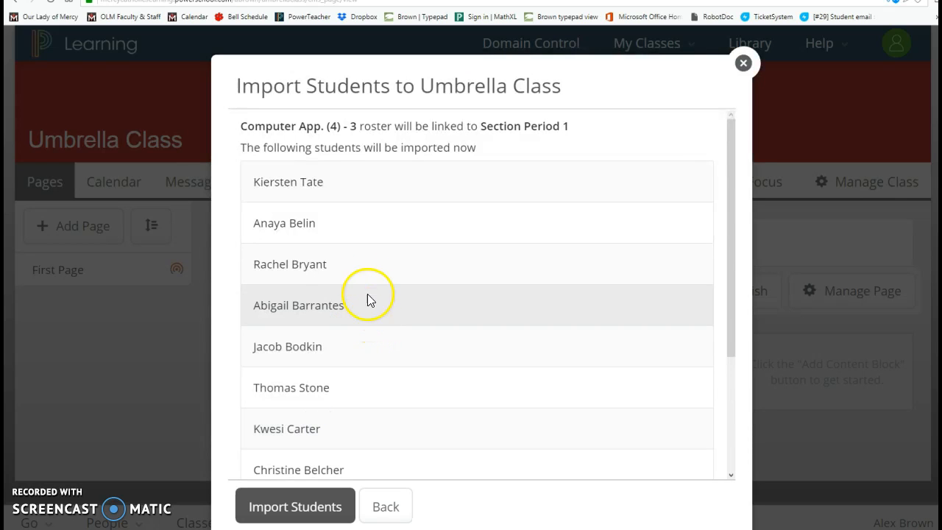
Review the students of the linked class and import them into Section Period 1.
scroll(349, 316, "down", 3)
scroll(349, 315, "up", 3)
left_click(324, 508)
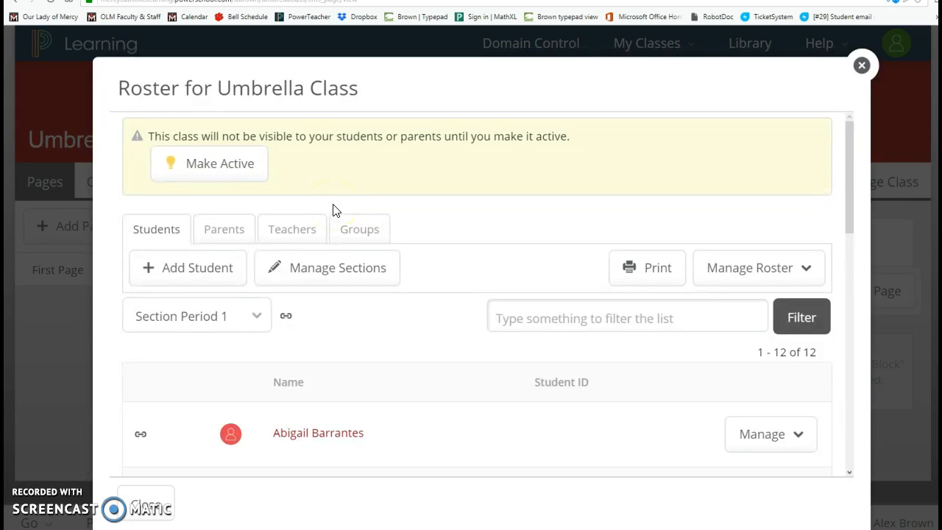
Return from the class roster to managing the sections.
scroll(254, 339, "down", 1)
scroll(250, 338, "up", 1)
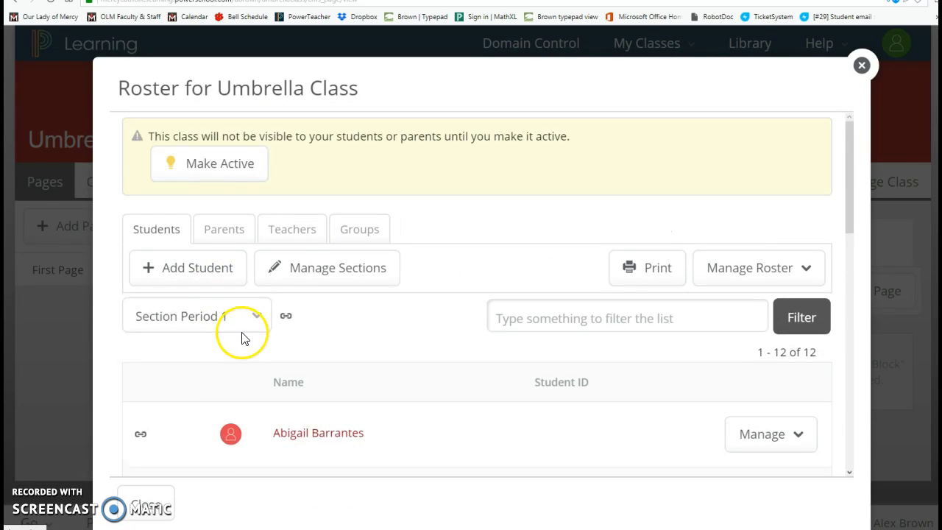
left_click(297, 270)
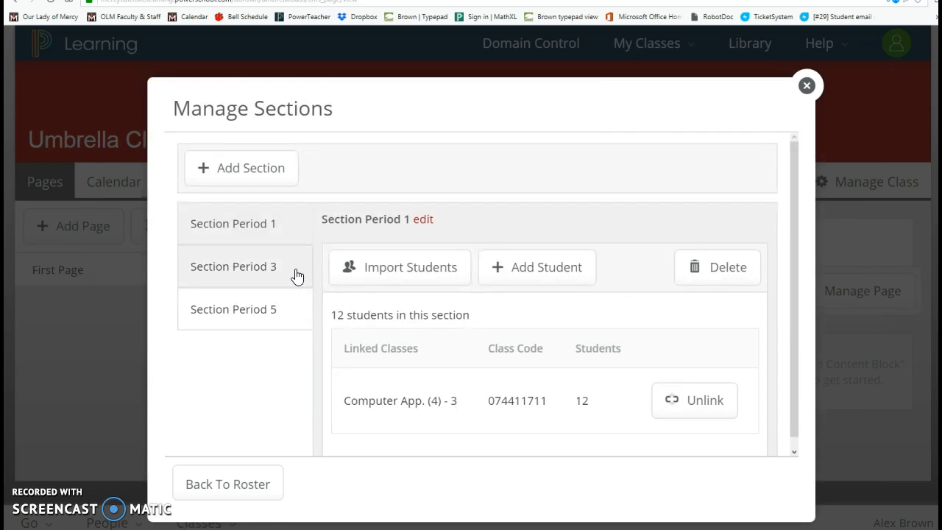
left_click(284, 270)
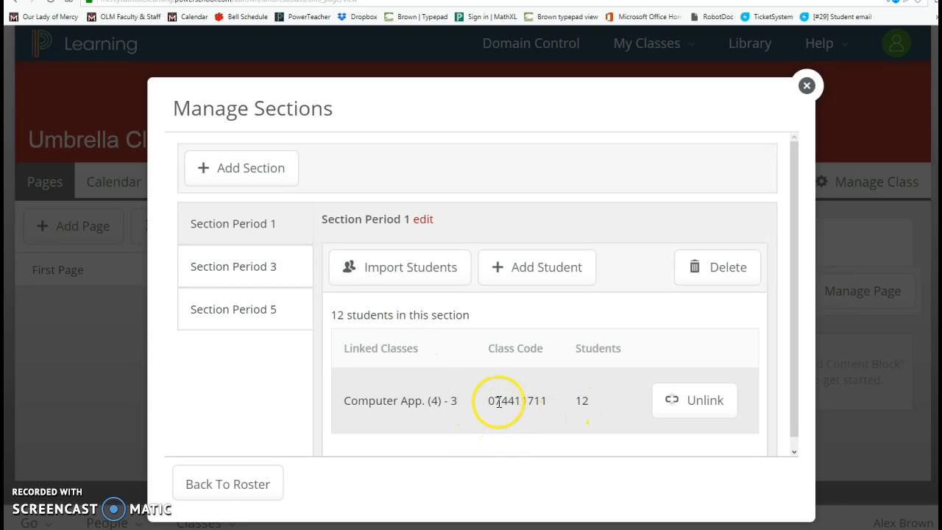
left_click(435, 219)
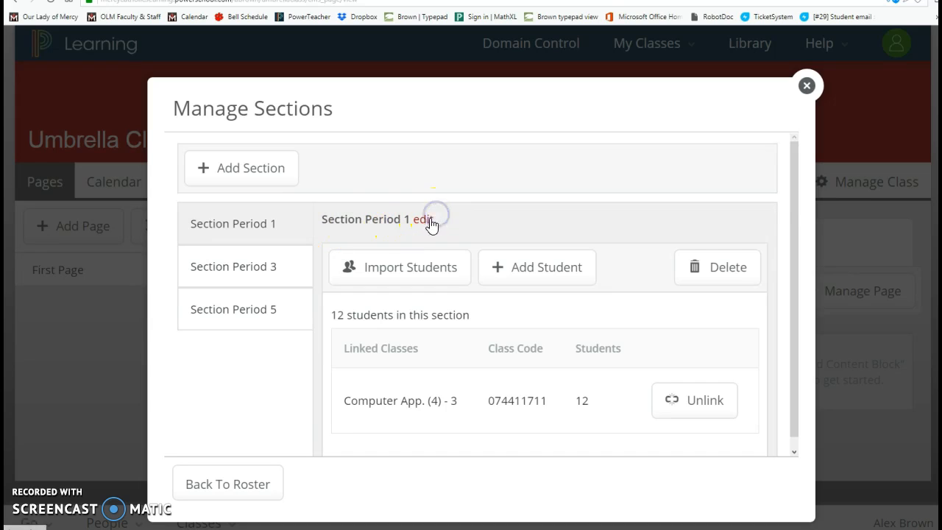
left_click(438, 225)
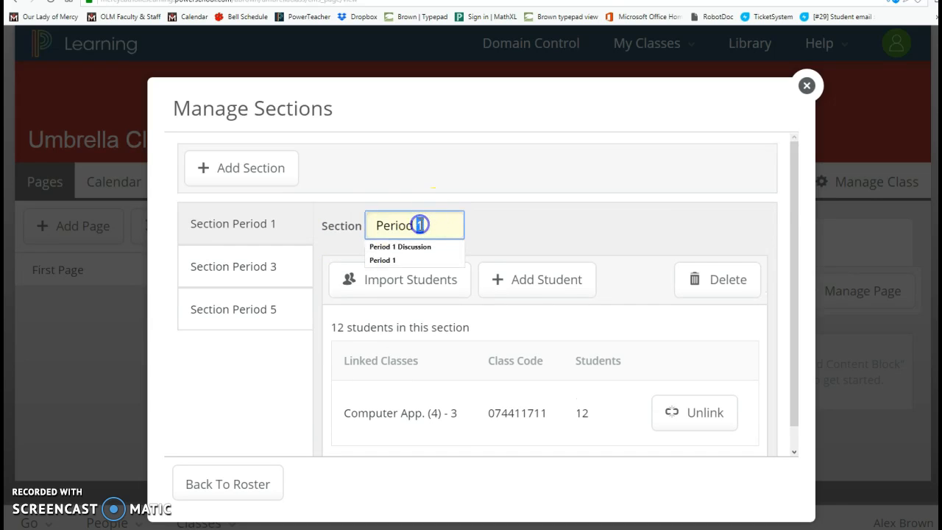
left_click(484, 221)
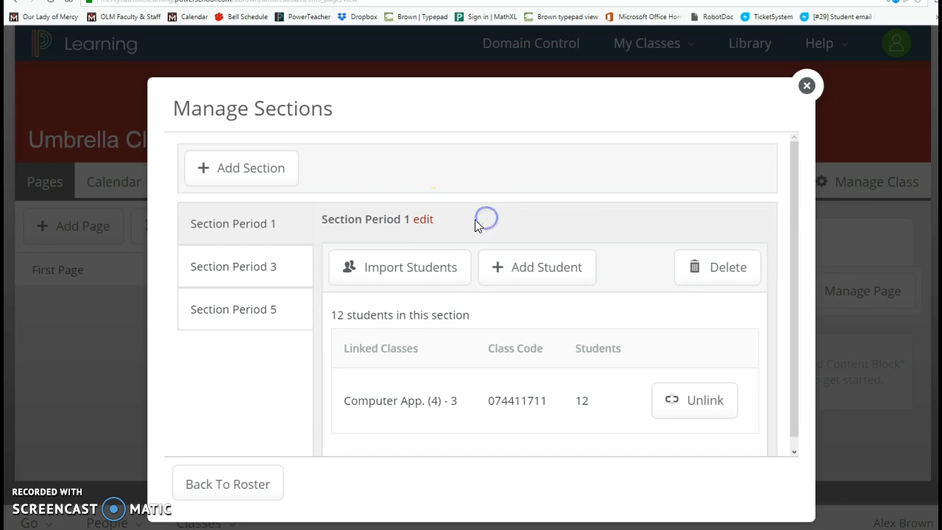
Rename the empty section Period 3 as Period 2.
left_click(279, 274)
left_click(417, 218)
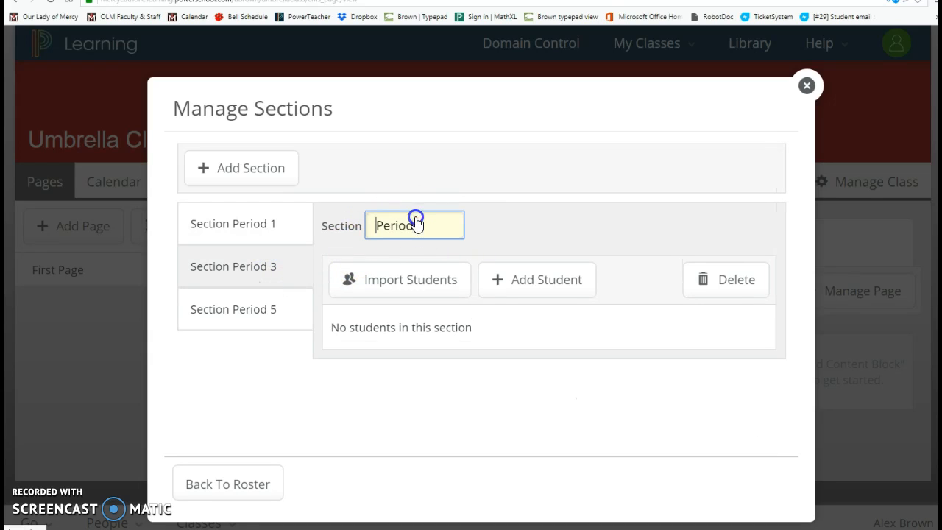
left_click(424, 227)
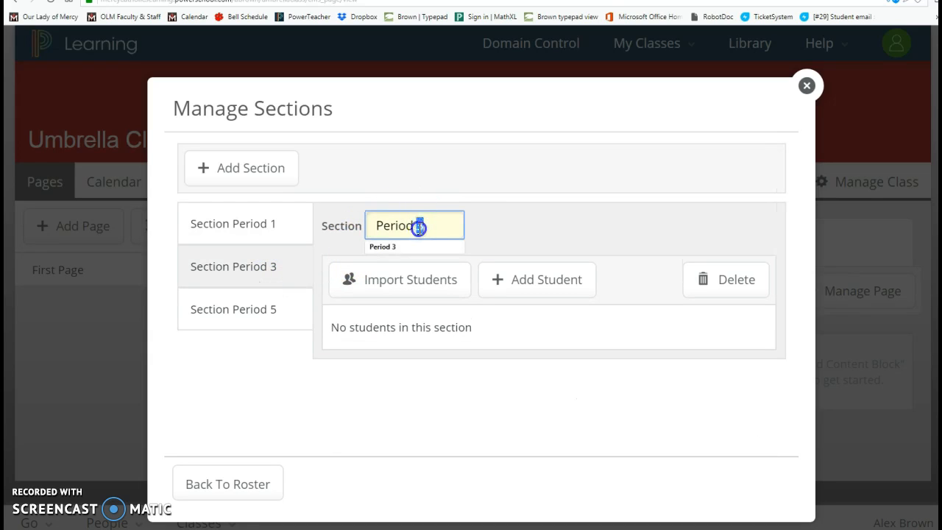
type("2")
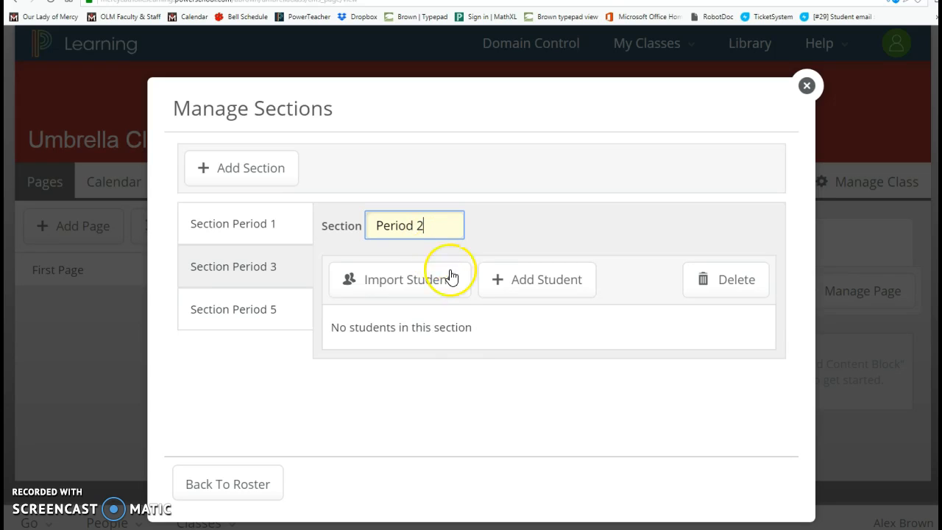
left_click(404, 394)
Rename section Period 1, which is linked to Computer App. (4) - 3, as Period 3.
left_click(267, 226)
left_click(435, 223)
left_click(429, 228)
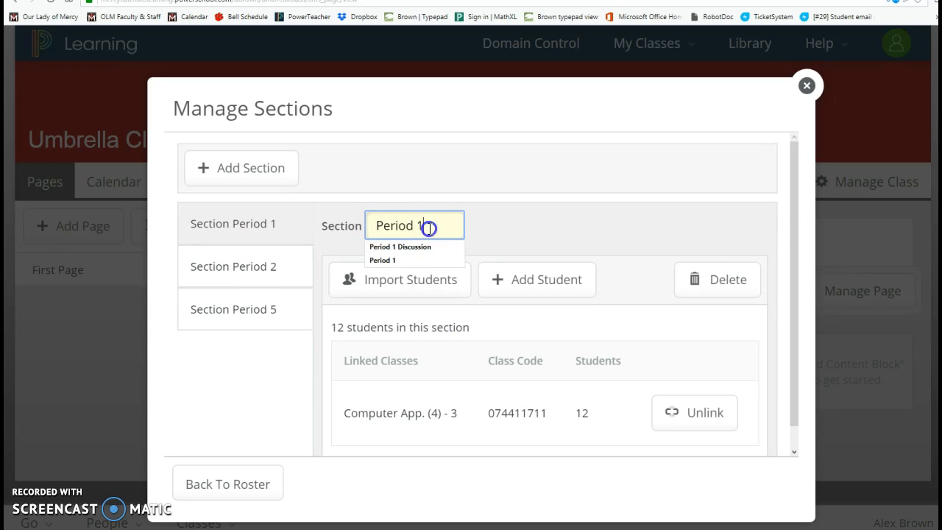
type("3")
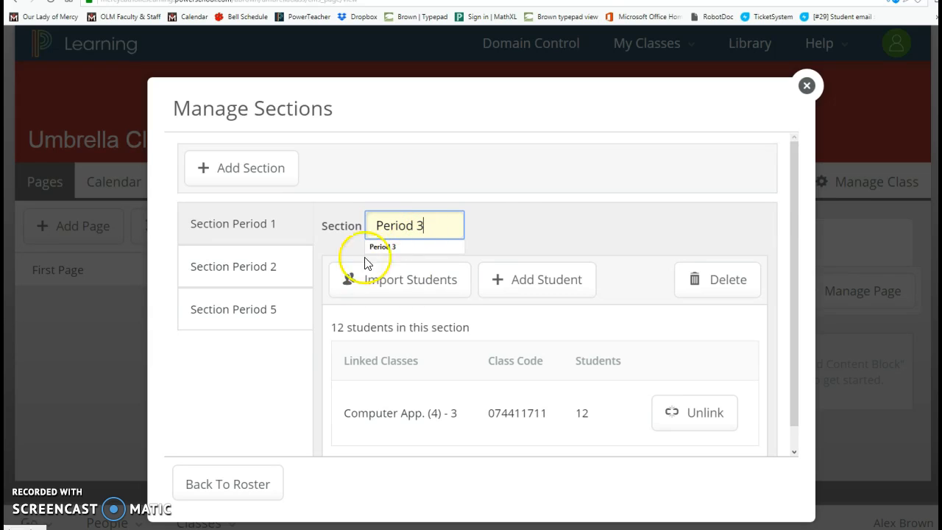
left_click(505, 214)
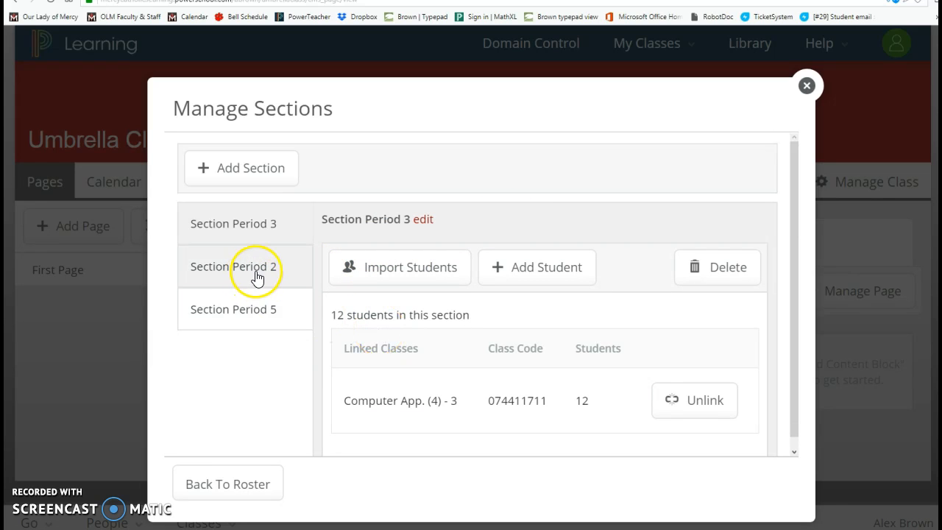
Start a student import into Section Period 2 and search the class rosters for "Computer".
left_click(208, 268)
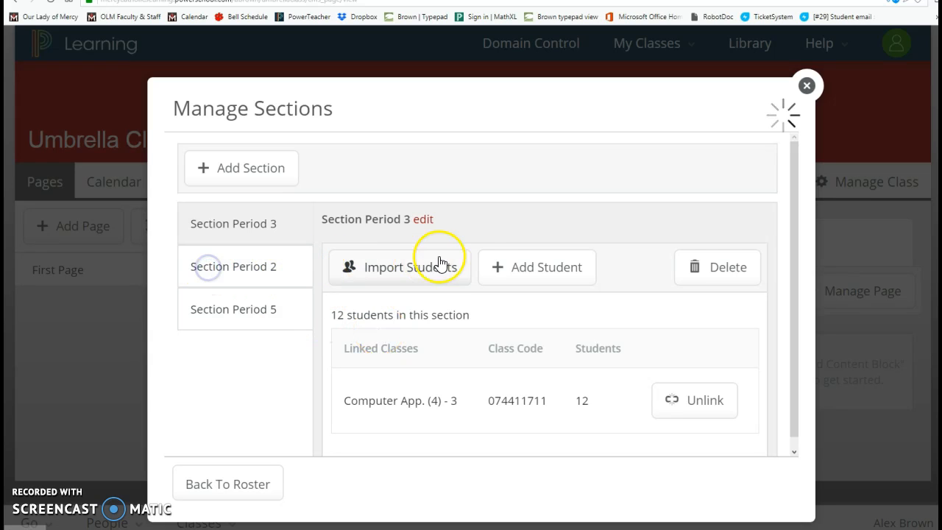
left_click(410, 269)
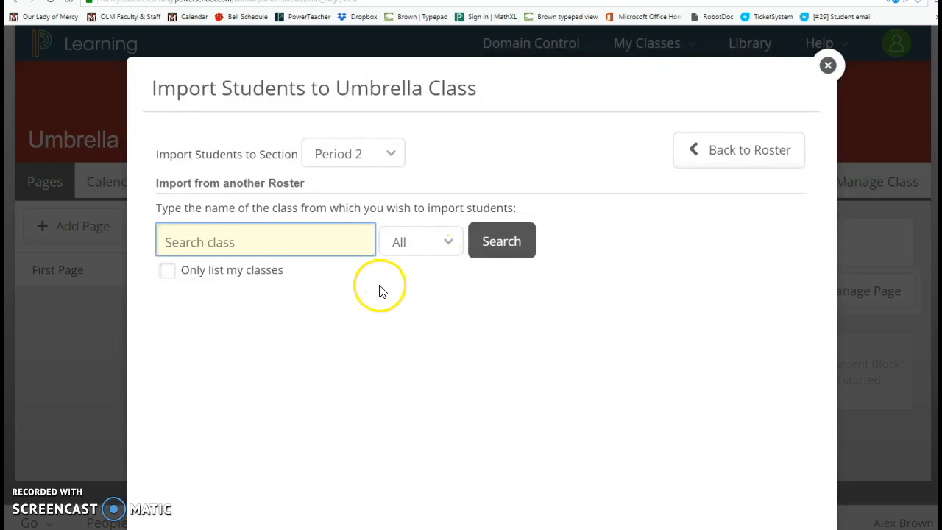
type("Co")
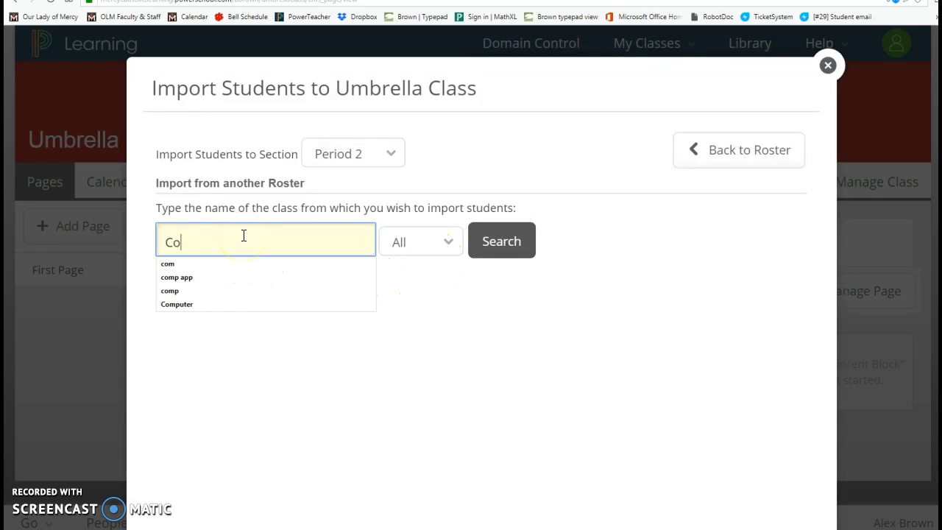
type("mputer")
left_click(511, 239)
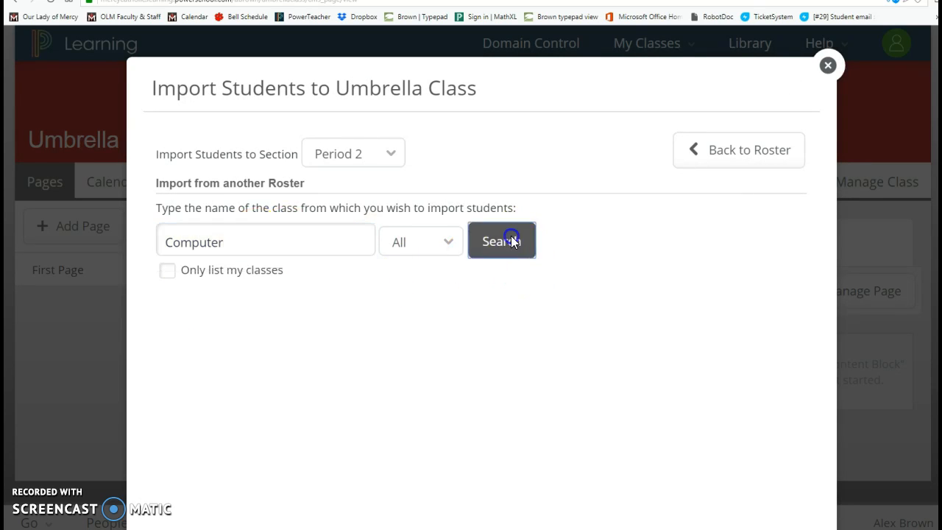
Link the Computer App. (5) - 4 roster to Section Period 2 and import its students.
scroll(423, 414, "down", 2)
scroll(423, 415, "down", 3)
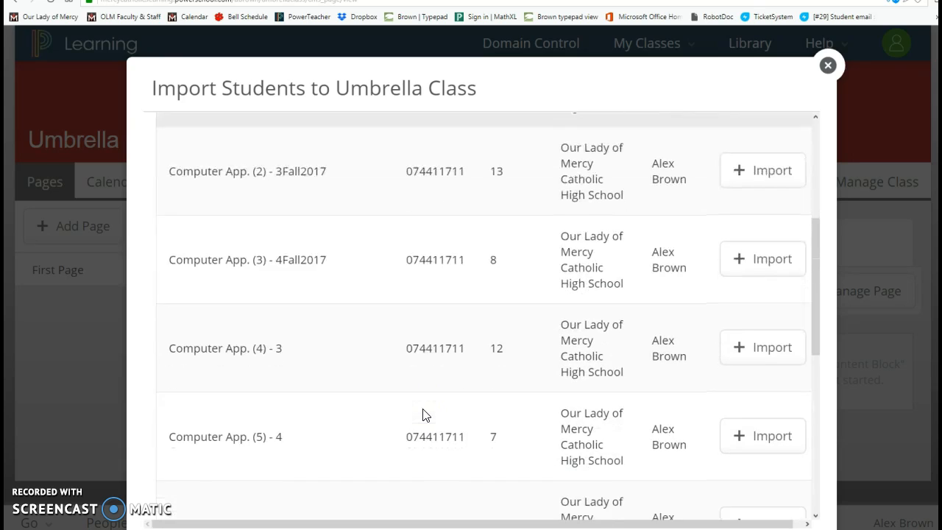
left_click(769, 338)
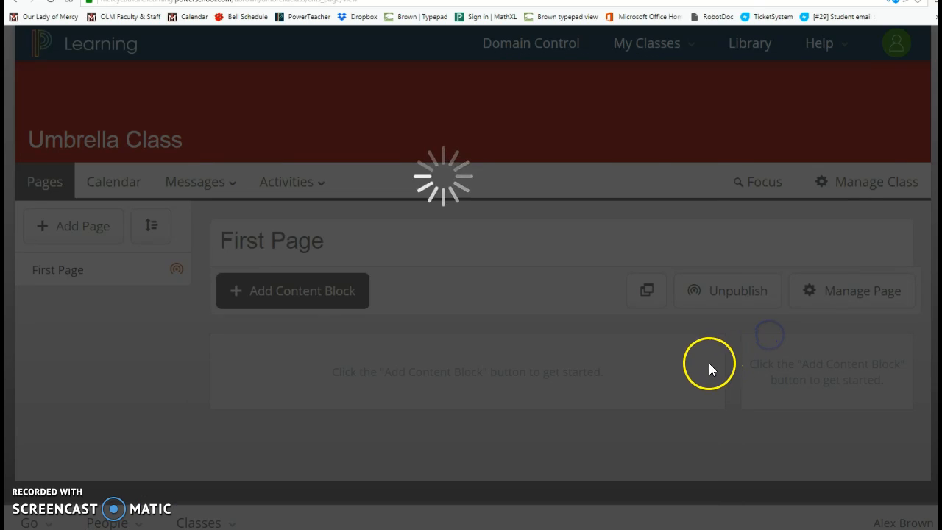
left_click(299, 417)
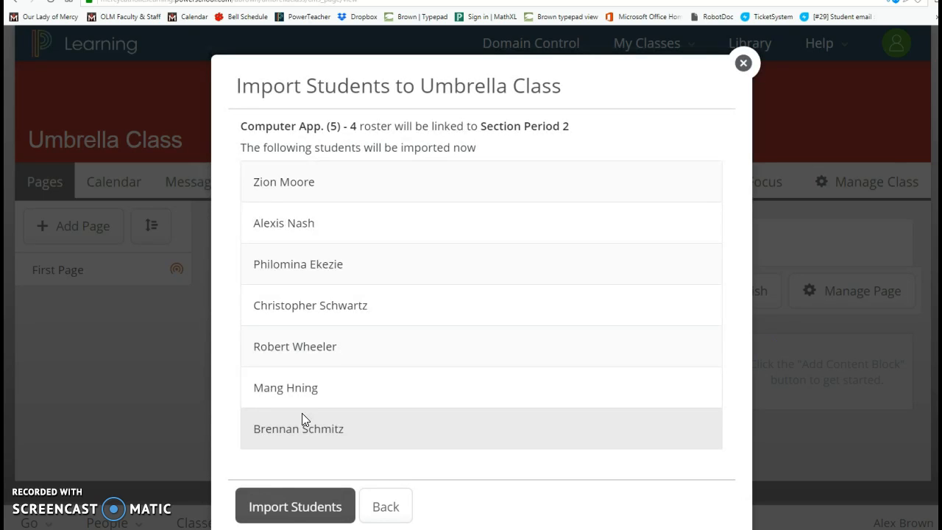
left_click(308, 492)
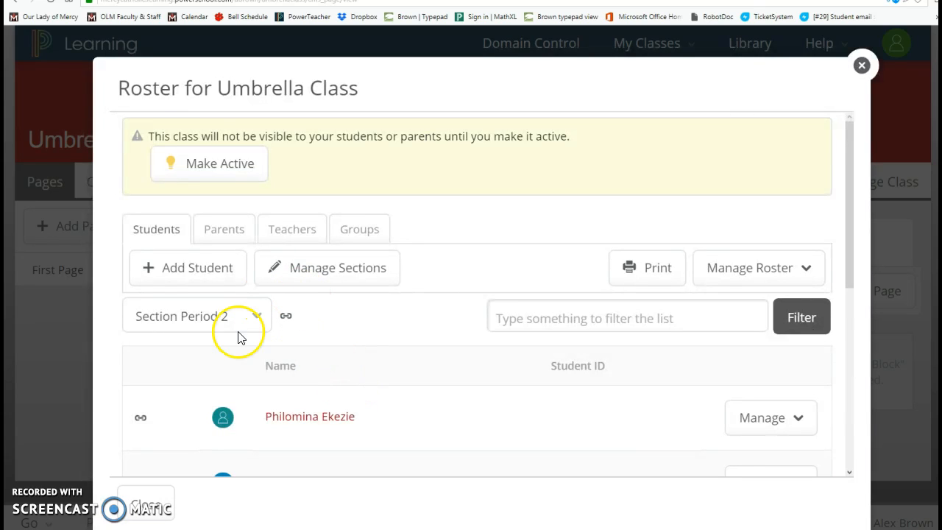
Show the Section Period 3 roster and look through its linked students.
left_click(246, 318)
left_click(242, 364)
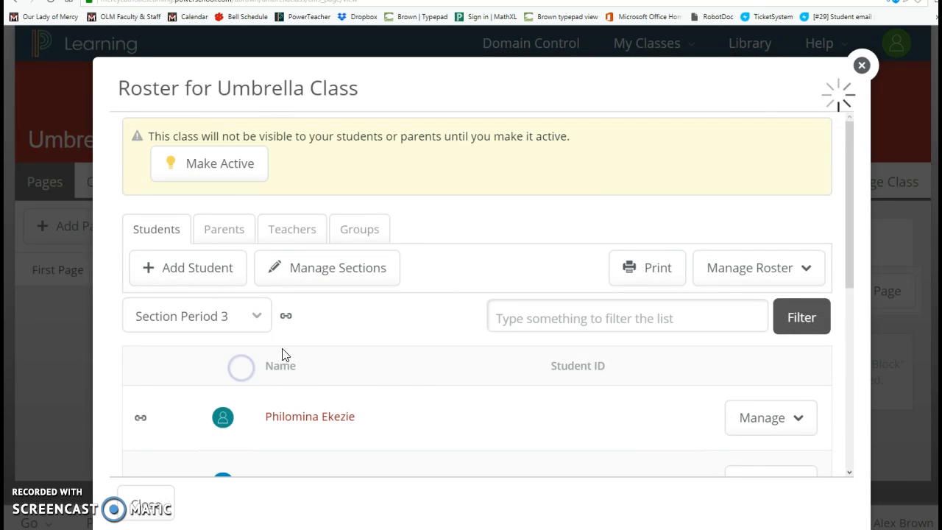
scroll(393, 380, "down", 3)
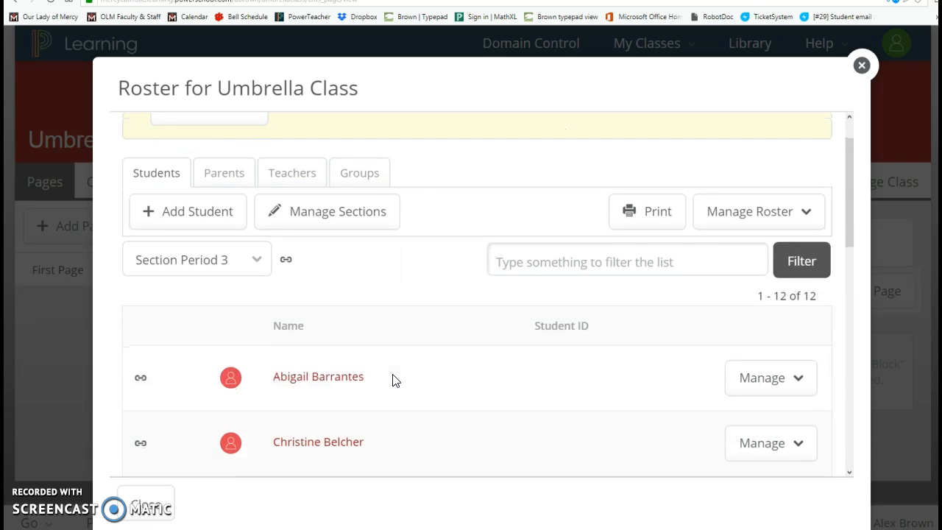
scroll(302, 382, "down", 4)
scroll(302, 382, "down", 3)
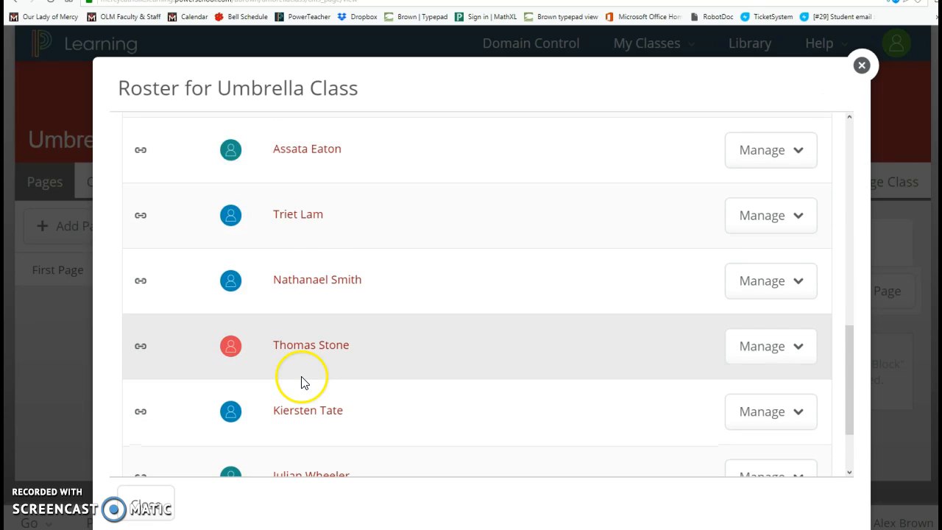
scroll(301, 376, "up", 9)
Switch the roster to Section Period 5, start a student import into it and search the classes for "Computer".
left_click(245, 302)
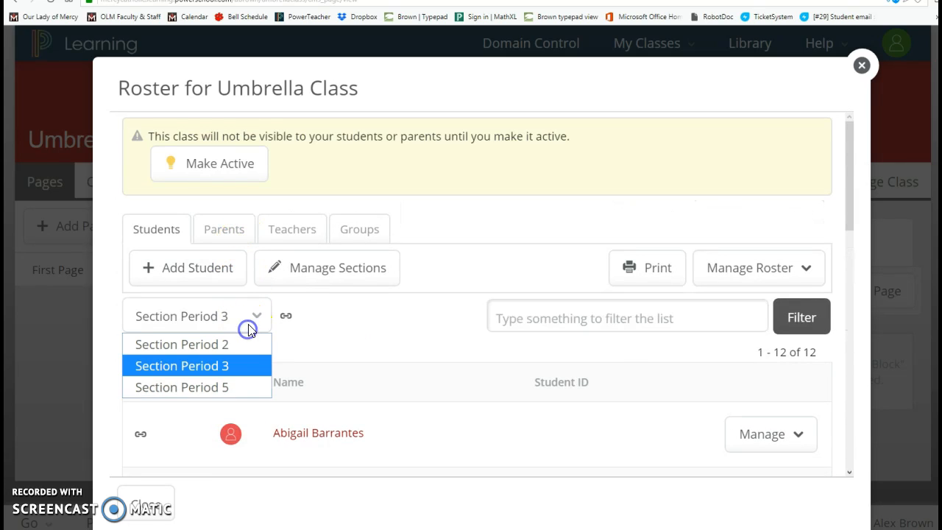
left_click(245, 385)
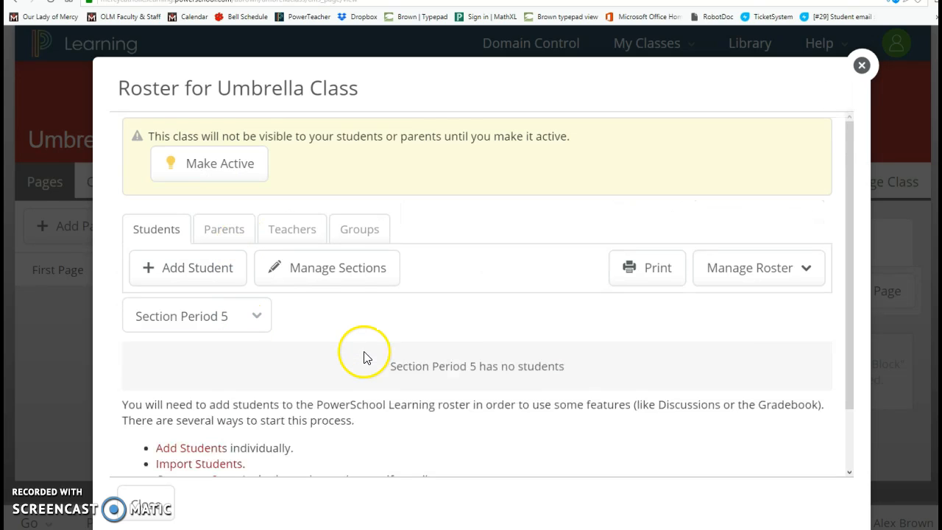
scroll(361, 358, "down", 2)
left_click(222, 393)
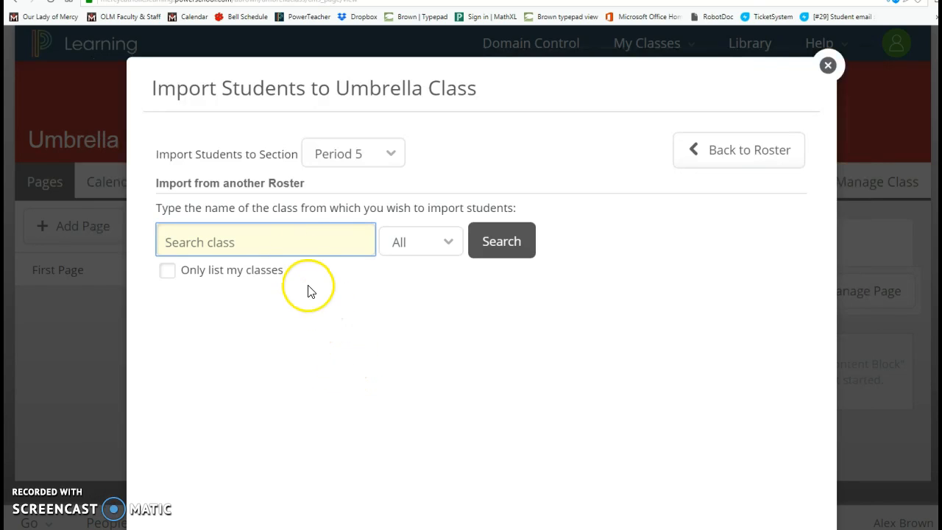
left_click(291, 245)
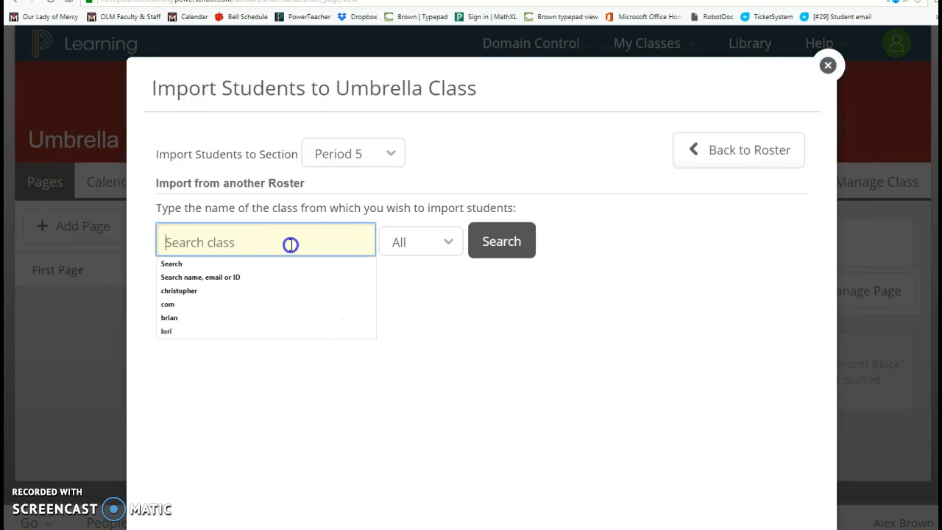
type("Com")
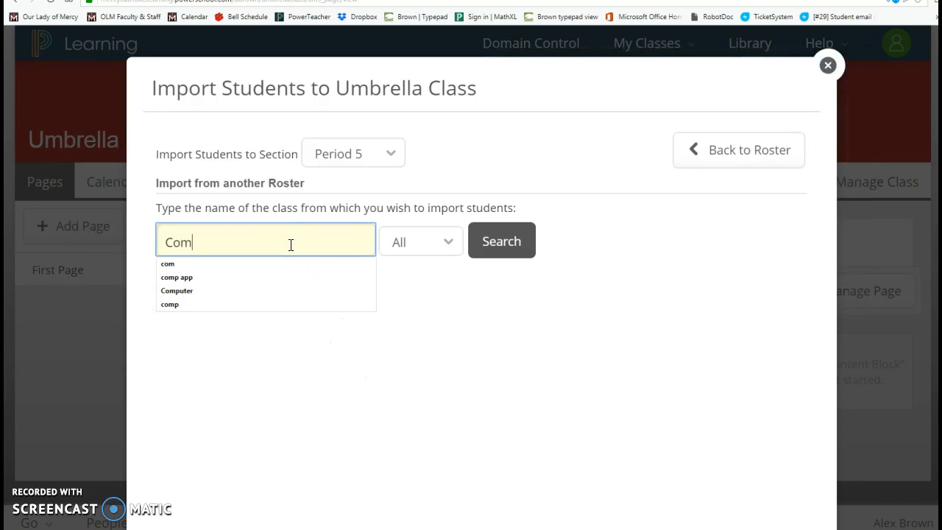
type("puter")
left_click(529, 241)
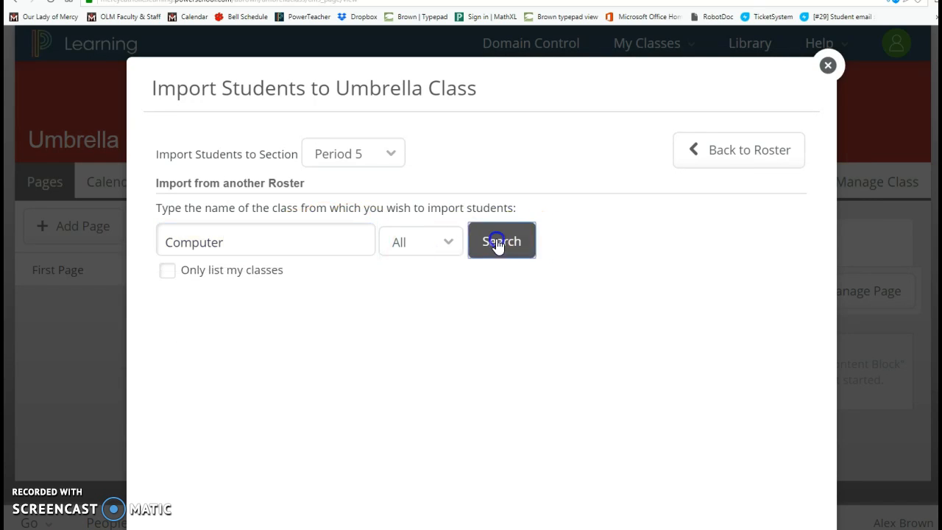
Link the Computer App. (6) - 7 roster to Section Period 5 and import its students.
left_click(513, 316)
scroll(425, 247, "down", 3)
scroll(404, 370, "down", 2)
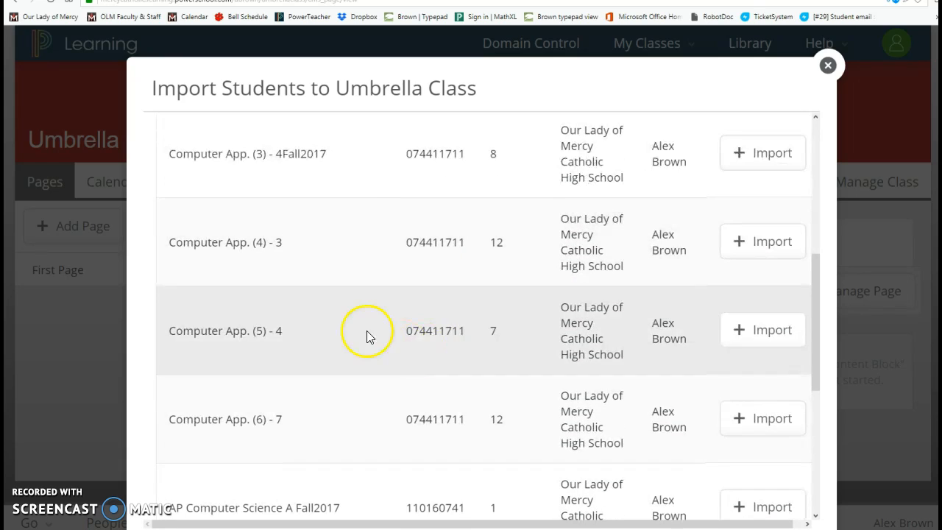
scroll(368, 372, "down", 1)
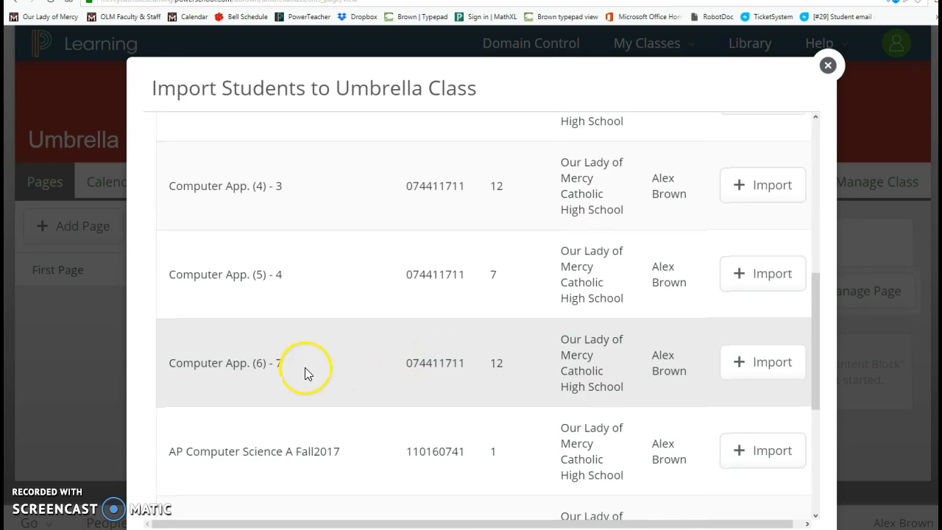
left_click(770, 377)
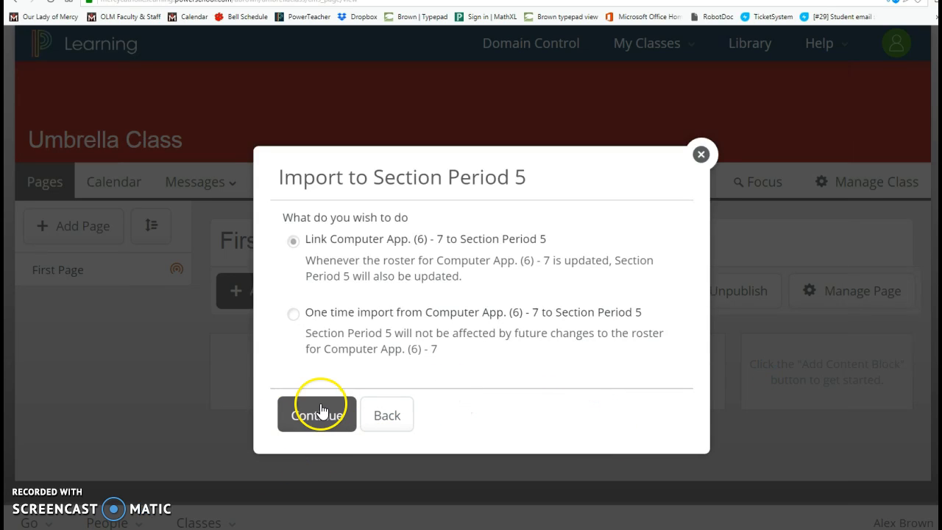
left_click(322, 411)
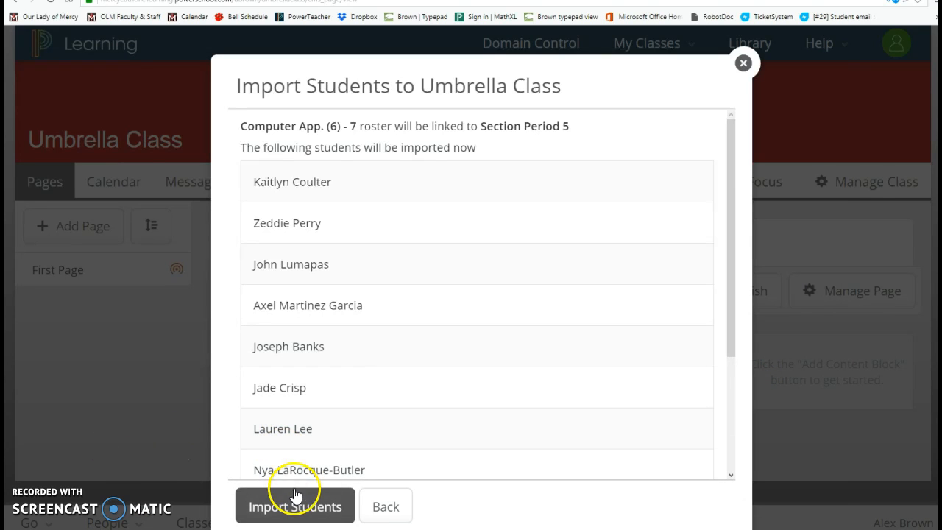
left_click(295, 505)
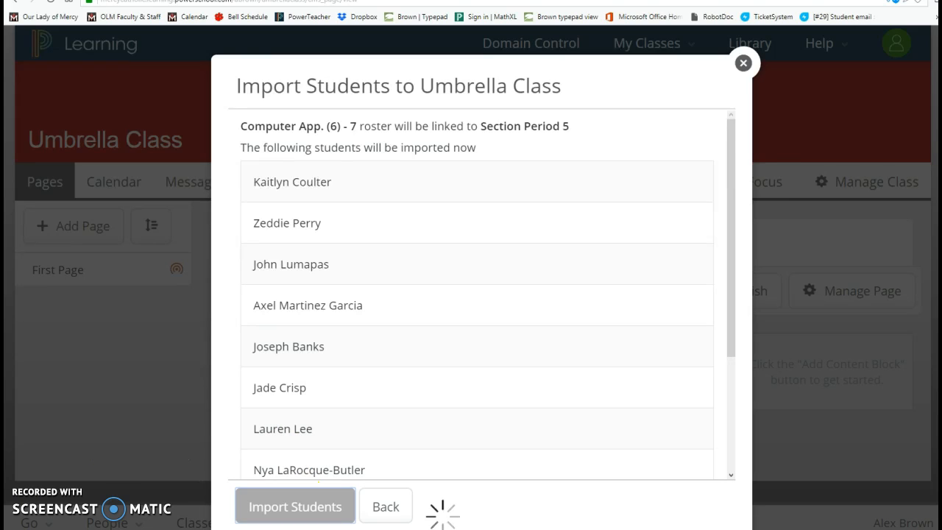